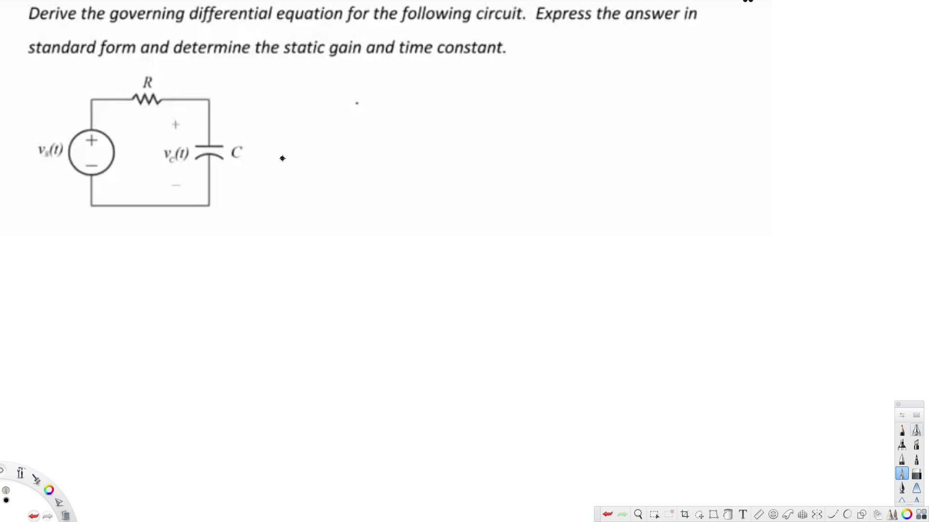
- Handwrite τ dy/dt + y(t) to the right of the circuit diagram
mouse_move(415, 83)
left_mouse_down()
mouse_move(437, 83)
mouse_move(411, 103)
mouse_move(481, 91)
mouse_move(467, 130)
mouse_move(490, 127)
left_mouse_up()
left_click_drag(521, 92, 522, 110)
mouse_move(514, 101)
left_mouse_down()
mouse_move(547, 103)
mouse_move(543, 115)
left_mouse_up()
mouse_move(565, 93)
left_mouse_down()
mouse_move(561, 108)
mouse_move(575, 107)
left_mouse_up()
left_click_drag(570, 100, 577, 101)
left_click_drag(587, 90, 587, 107)
left_click_drag(616, 97, 626, 100)
- Complete the standard form with = k x(t) and begin the second line with τ dv
mouse_move(642, 83)
left_mouse_down()
mouse_move(639, 103)
mouse_move(668, 100)
left_mouse_up()
left_click_drag(687, 82, 684, 99)
mouse_move(698, 80)
left_mouse_down()
mouse_move(698, 98)
mouse_move(703, 90)
left_mouse_up()
left_click_drag(711, 79, 714, 98)
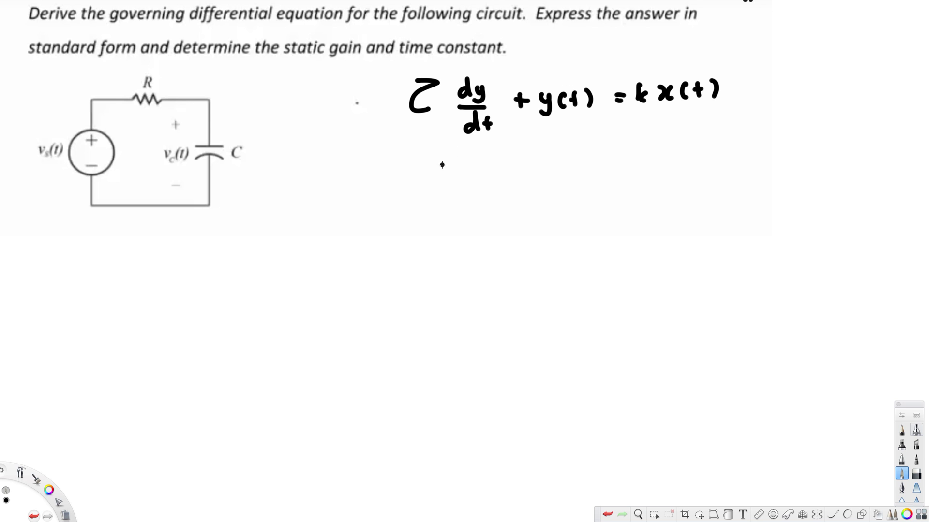
mouse_move(430, 158)
left_mouse_down()
mouse_move(433, 176)
mouse_move(446, 175)
left_mouse_up()
mouse_move(472, 163)
left_mouse_down()
mouse_move(484, 172)
mouse_move(495, 155)
mouse_move(527, 160)
mouse_move(468, 185)
mouse_move(490, 199)
mouse_move(587, 165)
mouse_move(609, 173)
mouse_move(632, 164)
mouse_move(698, 170)
mouse_move(724, 152)
mouse_move(763, 169)
left_mouse_up()
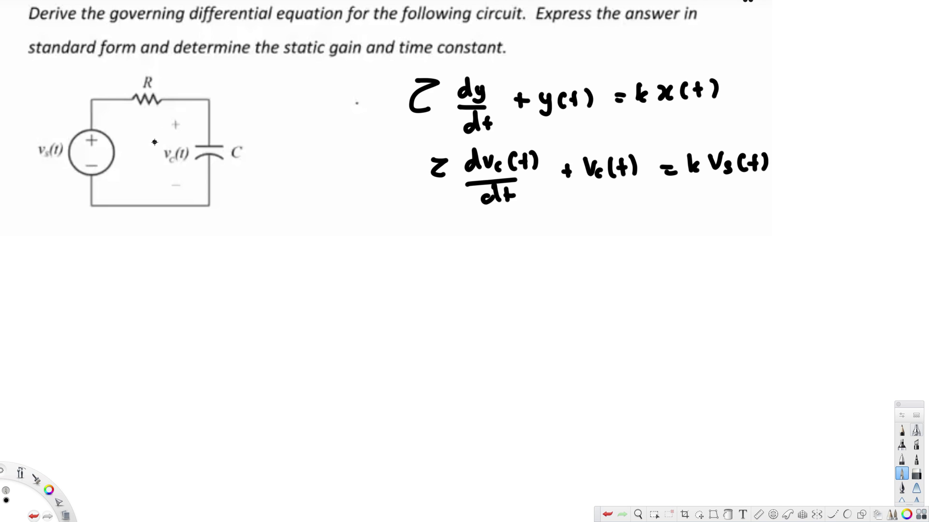
- Draw the loop current arrow i(t) inside the circuit
mouse_move(136, 137)
left_mouse_down()
mouse_move(151, 145)
mouse_move(145, 167)
mouse_move(131, 148)
mouse_move(146, 161)
left_mouse_up()
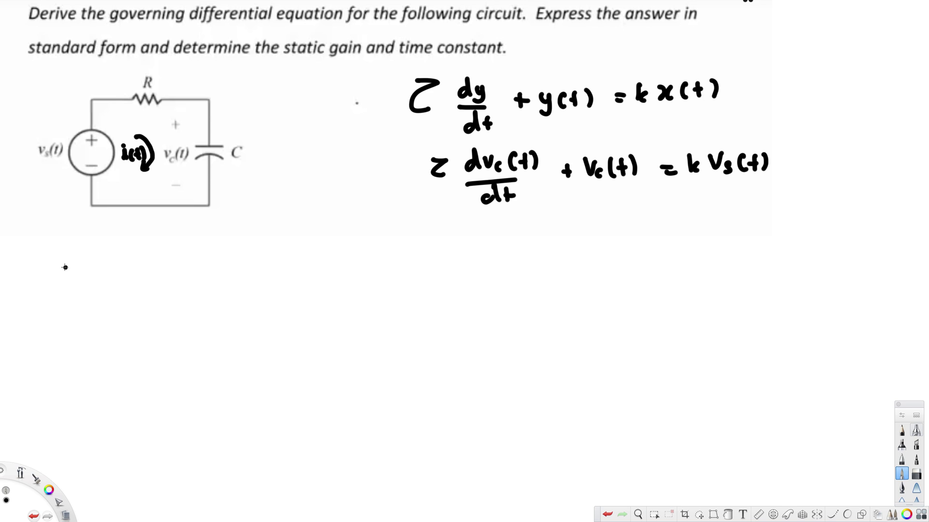
- Write an underlined KVL heading below the circuit
mouse_move(68, 247)
left_mouse_down()
mouse_move(67, 267)
mouse_move(94, 250)
mouse_move(102, 265)
mouse_move(118, 266)
left_mouse_up()
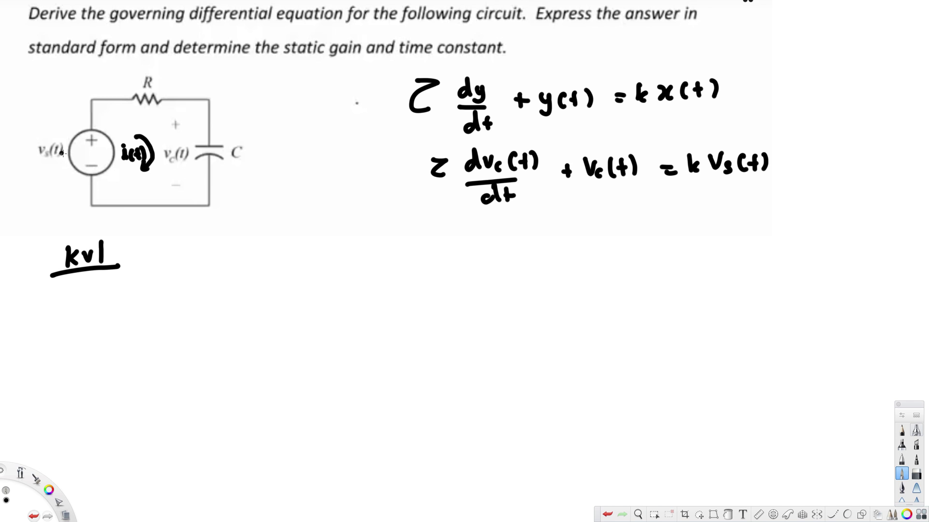
- Write Vs(t) = VR + Vc under the KVL heading
mouse_move(49, 303)
left_mouse_down()
mouse_move(55, 321)
mouse_move(65, 303)
left_mouse_up()
mouse_move(66, 316)
left_mouse_down()
mouse_move(60, 328)
mouse_move(85, 321)
left_mouse_up()
left_click_drag(81, 315, 93, 312)
mouse_move(96, 300)
left_mouse_down()
mouse_move(97, 321)
mouse_move(132, 305)
left_mouse_up()
mouse_move(120, 314)
left_mouse_down()
mouse_move(154, 299)
mouse_move(170, 311)
mouse_move(190, 309)
left_mouse_up()
mouse_move(185, 301)
left_mouse_down()
mouse_move(215, 289)
mouse_move(231, 312)
left_mouse_up()
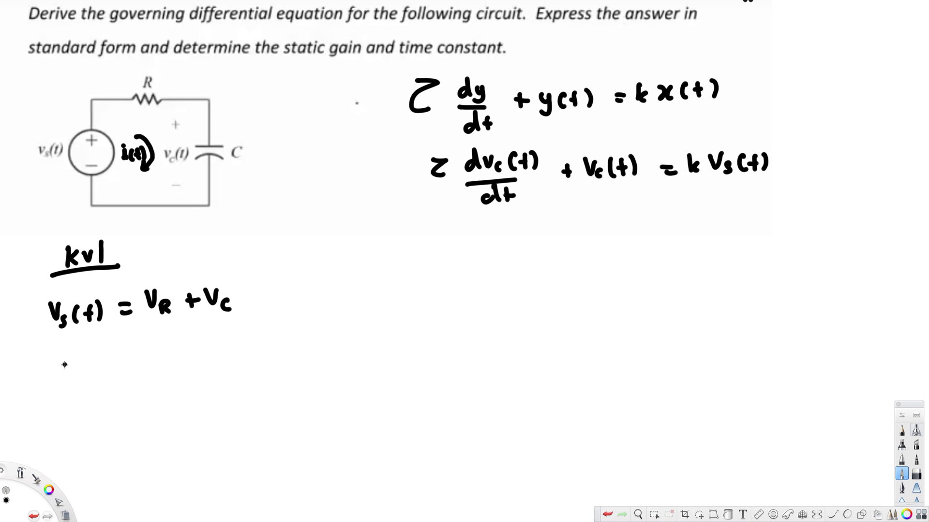
- Start the next line with Vs(t) =
mouse_move(61, 355)
left_mouse_down()
mouse_move(76, 375)
mouse_move(92, 373)
left_mouse_up()
mouse_move(103, 354)
left_mouse_down()
mouse_move(103, 374)
mouse_move(107, 362)
left_mouse_up()
mouse_move(112, 352)
left_mouse_down()
mouse_move(112, 372)
mouse_move(143, 358)
left_mouse_up()
left_click_drag(132, 367, 143, 366)
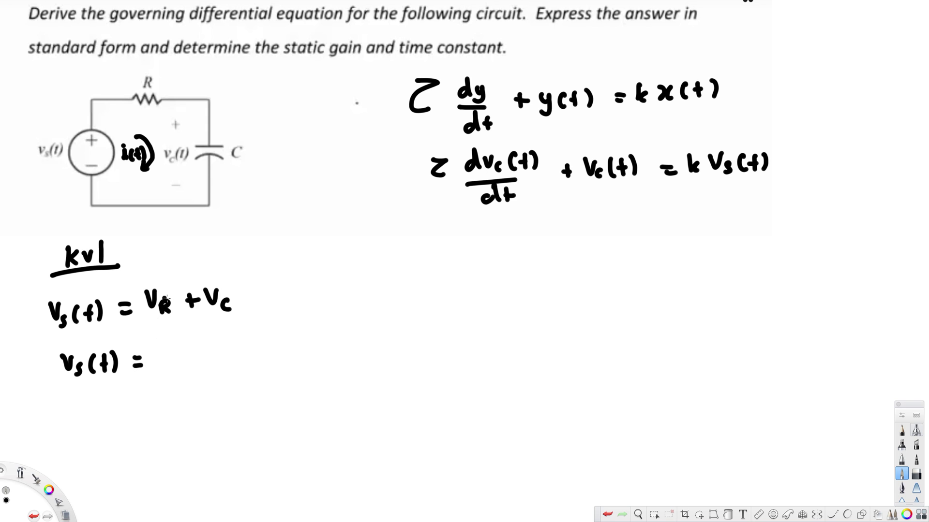
- Continue the second KVL line with i(t) R +
mouse_move(161, 349)
left_mouse_down()
mouse_move(159, 362)
mouse_move(186, 368)
left_mouse_up()
left_click(162, 343)
mouse_move(183, 355)
left_mouse_down()
mouse_move(195, 368)
mouse_move(221, 344)
mouse_move(224, 363)
mouse_move(245, 360)
left_mouse_up()
left_click_drag(239, 353, 253, 351)
- Append (t) to Vc on the first line and end the second line with Vc(t)
mouse_move(242, 289)
left_mouse_down()
mouse_move(239, 307)
mouse_move(248, 305)
left_mouse_up()
left_click_drag(245, 298, 259, 307)
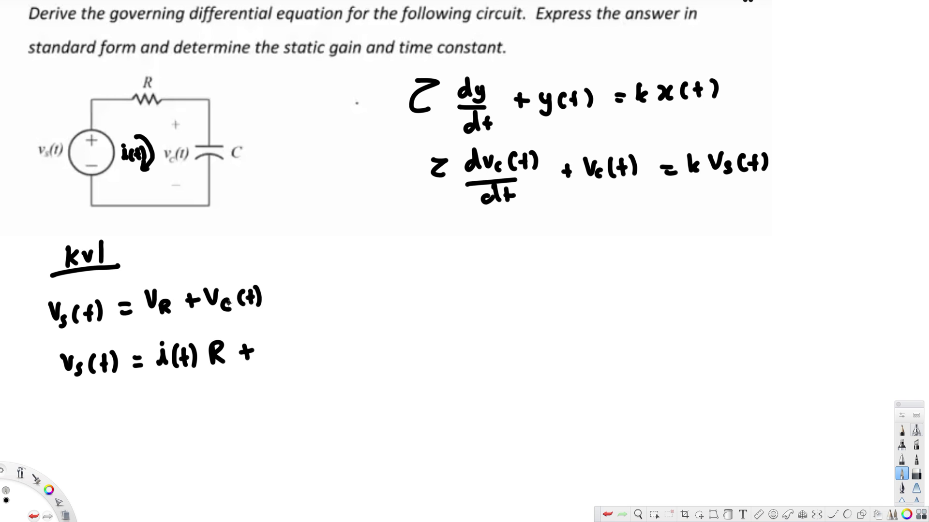
mouse_move(269, 342)
left_mouse_down()
mouse_move(285, 343)
mouse_move(289, 363)
mouse_move(314, 359)
left_mouse_up()
left_click_drag(310, 351, 321, 350)
left_click_drag(323, 337, 330, 356)
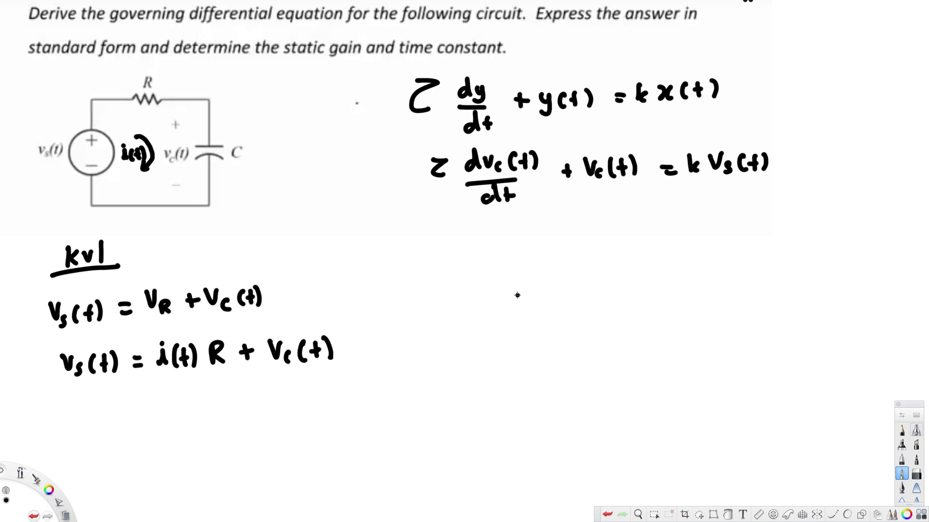
- Write the capacitor relation i(t) = C dvc(t)/dt at the right
mouse_move(581, 271)
left_mouse_down()
mouse_move(585, 283)
mouse_move(602, 284)
left_mouse_up()
left_click(586, 261)
mouse_move(608, 274)
left_mouse_down()
mouse_move(627, 288)
mouse_move(660, 273)
left_mouse_up()
mouse_move(649, 281)
left_mouse_down()
mouse_move(676, 273)
mouse_move(681, 283)
left_mouse_up()
left_click_drag(712, 269, 709, 279)
left_click_drag(712, 248, 713, 280)
mouse_move(721, 263)
left_mouse_down()
mouse_move(734, 262)
mouse_move(735, 273)
left_mouse_up()
mouse_move(747, 268)
left_mouse_down()
mouse_move(743, 277)
mouse_move(753, 281)
left_mouse_up()
left_click_drag(747, 271, 764, 280)
mouse_move(701, 292)
left_mouse_down()
mouse_move(768, 292)
mouse_move(725, 313)
left_mouse_up()
left_click_drag(739, 294, 739, 313)
mouse_move(751, 296)
left_mouse_down()
mouse_move(752, 310)
mouse_move(765, 304)
left_mouse_up()
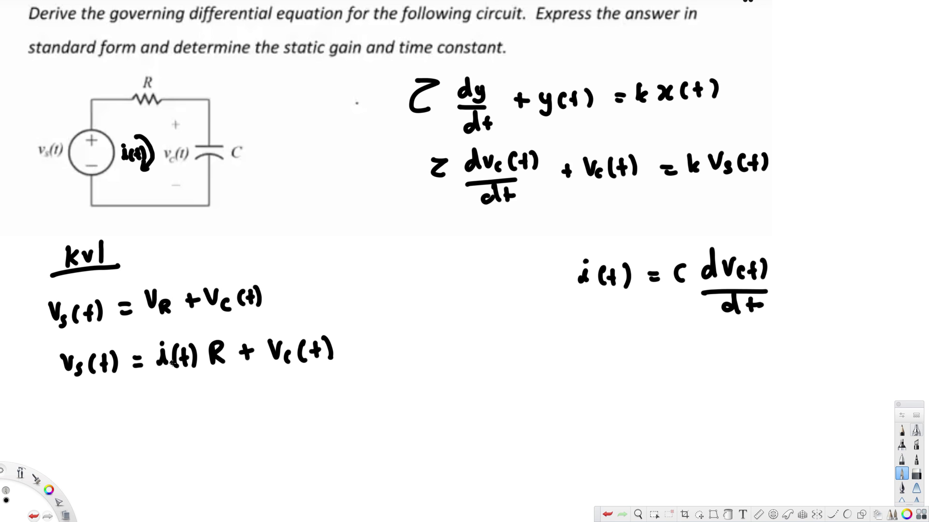
- On a new KVL line, write = RC dvc(t)/dt
left_click_drag(147, 404, 156, 404)
left_click_drag(147, 410, 211, 408)
mouse_move(216, 381)
left_mouse_down()
mouse_move(216, 409)
mouse_move(230, 387)
mouse_move(237, 405)
left_mouse_up()
left_click_drag(247, 386, 254, 401)
left_click_drag(251, 392, 262, 402)
mouse_move(198, 419)
left_mouse_down()
mouse_move(266, 410)
mouse_move(228, 436)
left_mouse_up()
left_click_drag(236, 416, 240, 437)
left_click_drag(236, 429, 249, 428)
- Add + vc(t) after the fraction and write Vs(t) at the line's start
left_click_drag(288, 395, 288, 417)
left_click_drag(281, 407, 316, 398)
left_click_drag(327, 406, 328, 417)
mouse_move(338, 394)
left_mouse_down()
mouse_move(339, 415)
mouse_move(352, 405)
left_mouse_up()
left_click_drag(354, 392, 357, 417)
mouse_move(67, 405)
left_mouse_down()
mouse_move(75, 423)
mouse_move(81, 404)
left_mouse_up()
left_click_drag(86, 414, 83, 428)
left_click_drag(103, 409, 107, 426)
left_click_drag(101, 415, 119, 425)
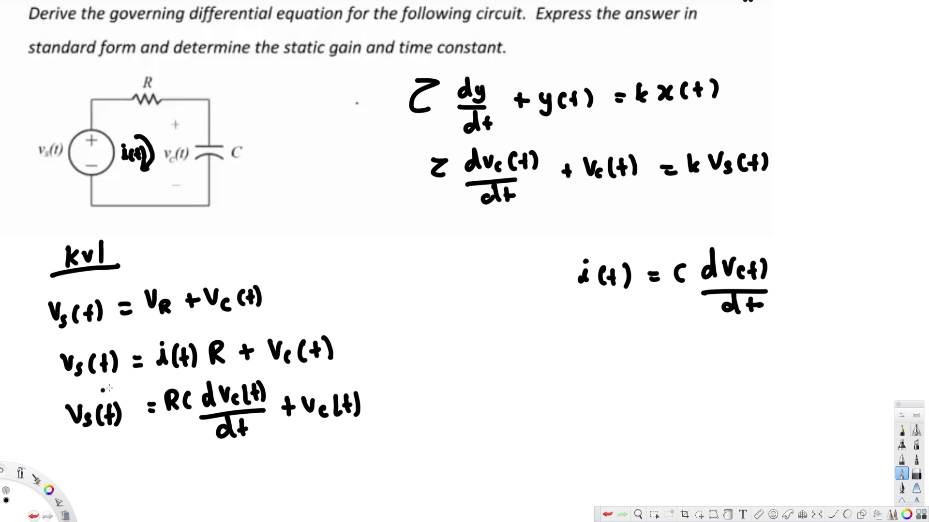
- Switch the pen to red, box the final equation, and underline k and τ
left_click(48, 490)
left_click(33, 474)
mouse_move(42, 397)
left_mouse_down()
mouse_move(45, 450)
mouse_move(234, 381)
mouse_move(397, 375)
mouse_move(267, 447)
mouse_move(47, 467)
mouse_move(45, 445)
left_mouse_up()
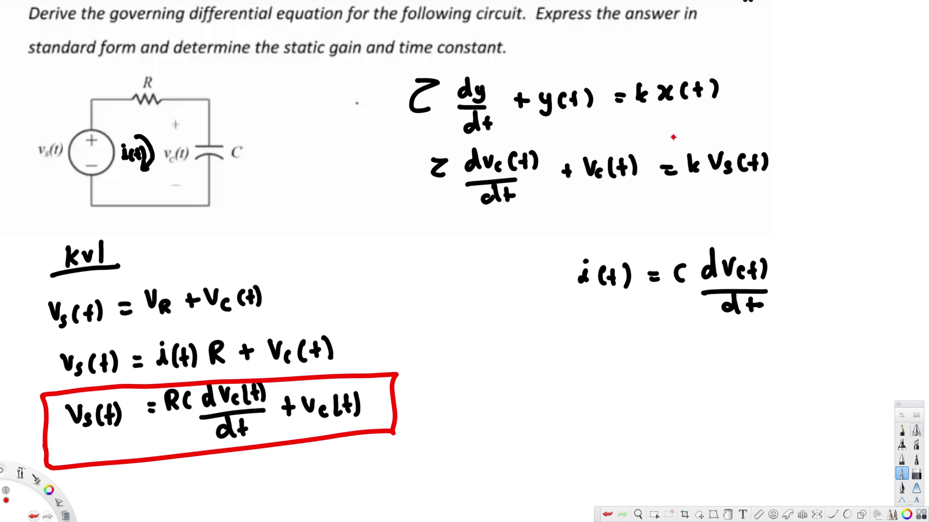
left_click_drag(690, 181, 697, 183)
left_click_drag(429, 187, 459, 188)
- Write and box τ = RC in red at right, then write k=1 below it
mouse_move(522, 366)
left_mouse_down()
mouse_move(537, 385)
mouse_move(561, 371)
mouse_move(561, 380)
left_mouse_up()
mouse_move(578, 362)
left_mouse_down()
mouse_move(578, 380)
mouse_move(611, 379)
left_mouse_up()
mouse_move(503, 347)
left_mouse_down()
mouse_move(505, 394)
mouse_move(629, 385)
mouse_move(498, 407)
left_mouse_up()
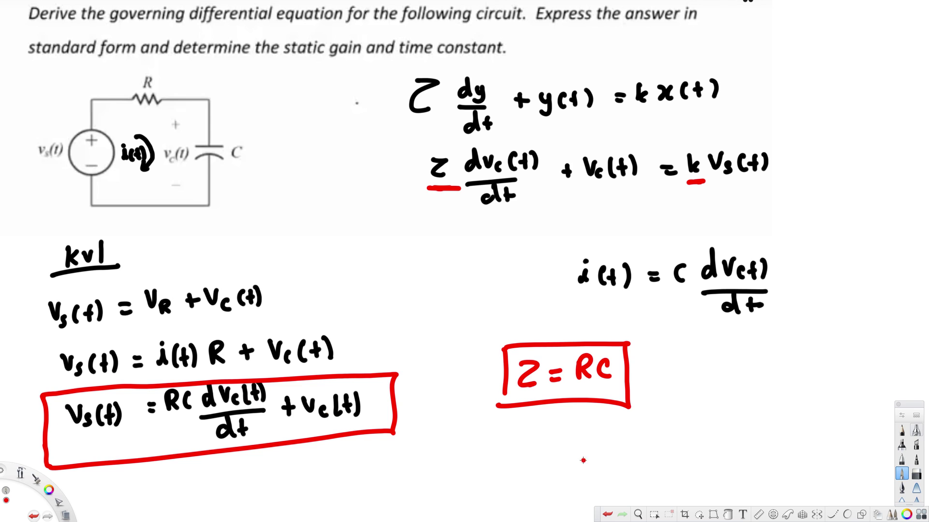
left_click_drag(544, 424, 543, 444)
mouse_move(552, 428)
left_mouse_down()
mouse_move(553, 444)
mouse_move(570, 431)
left_mouse_up()
left_click_drag(561, 441, 584, 448)
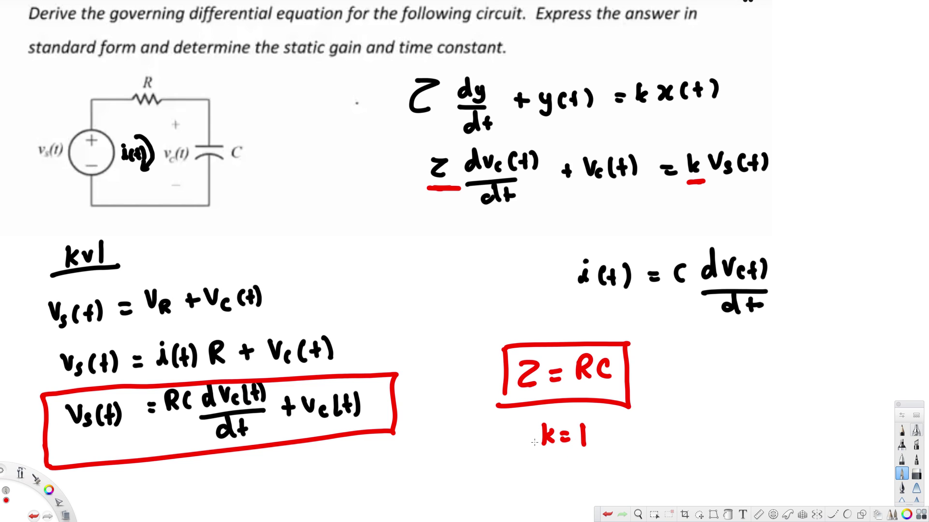